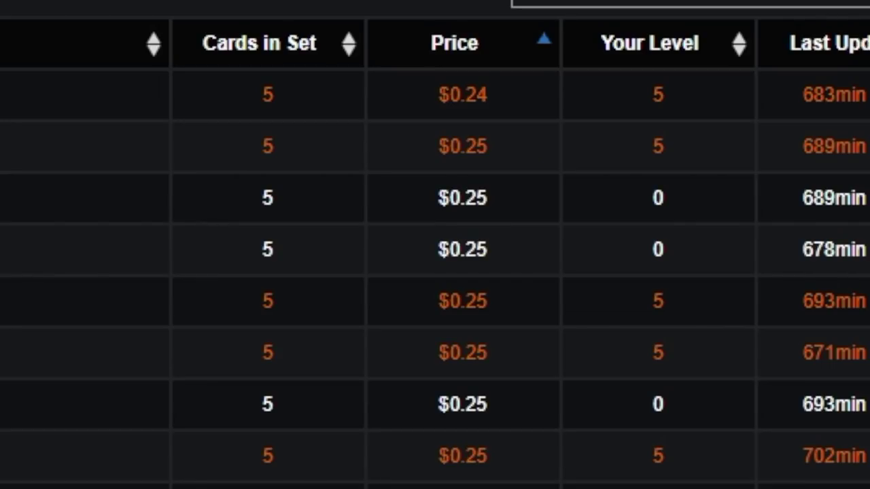
Step: Page through the badge pricelist sorted by lowest price to compare the cheapest card sets, ending back on the first page
left_click(551, 307)
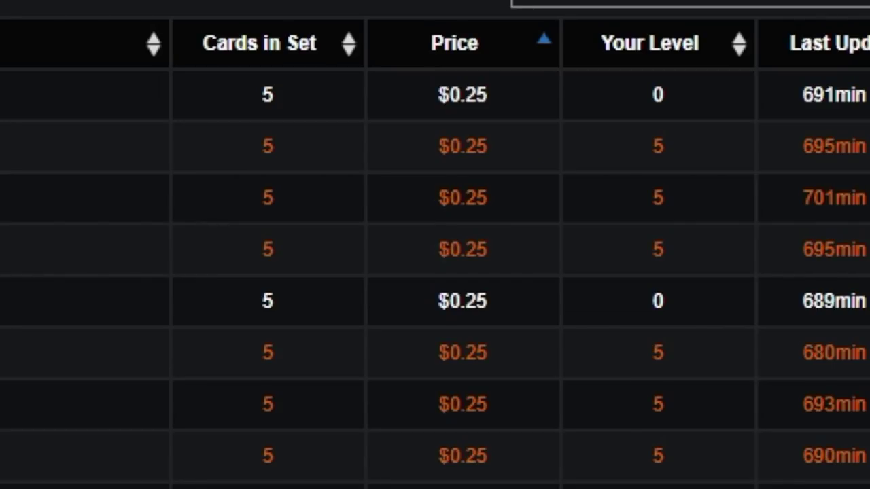
left_click(574, 311)
left_click(583, 309)
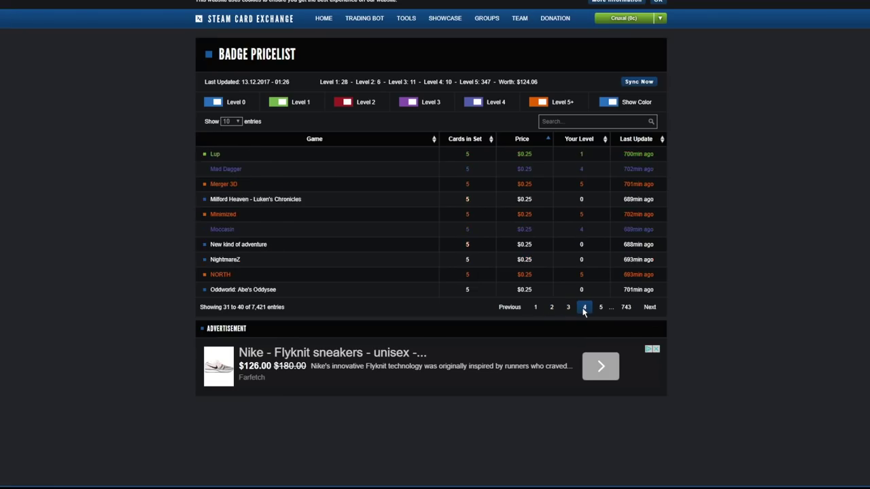
left_click(600, 310)
left_click(600, 309)
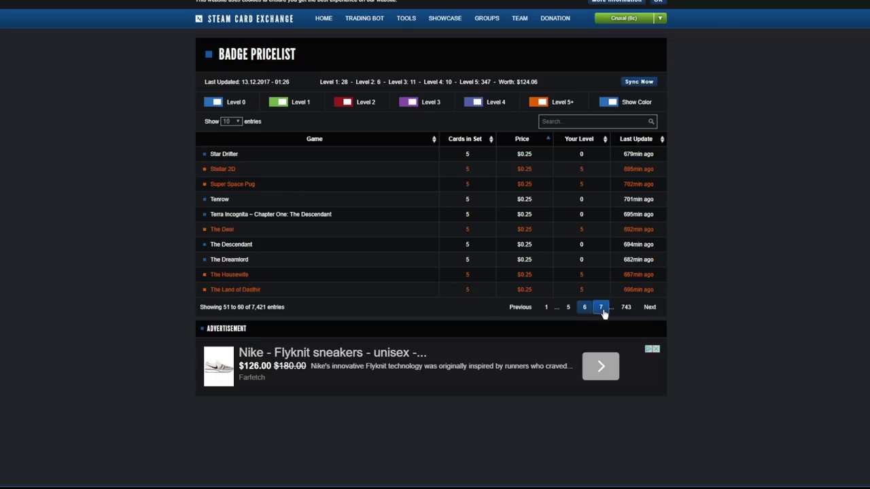
left_click(600, 310)
left_click(601, 310)
left_click(600, 310)
left_click(600, 309)
left_click(546, 307)
Step: Open the Little Jack's Adventures showcase from the pricelist and examine the prices of its trading cards
left_click(233, 160)
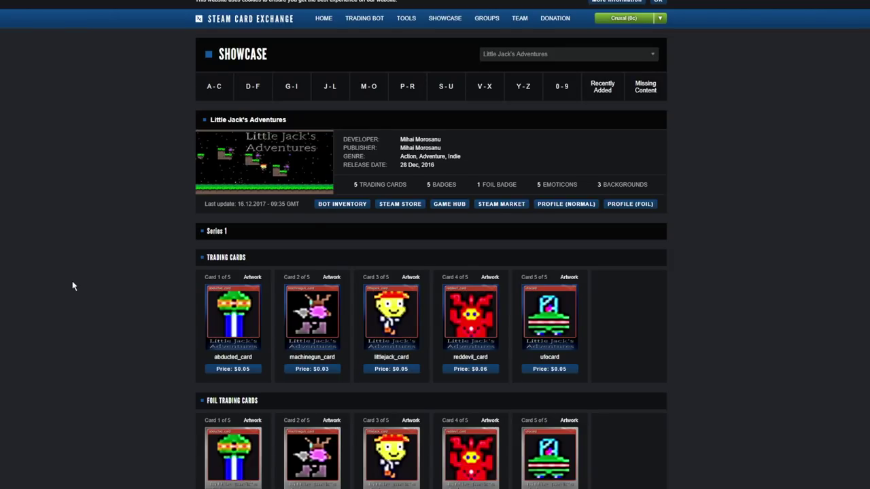
scroll(72, 280, "down", 2)
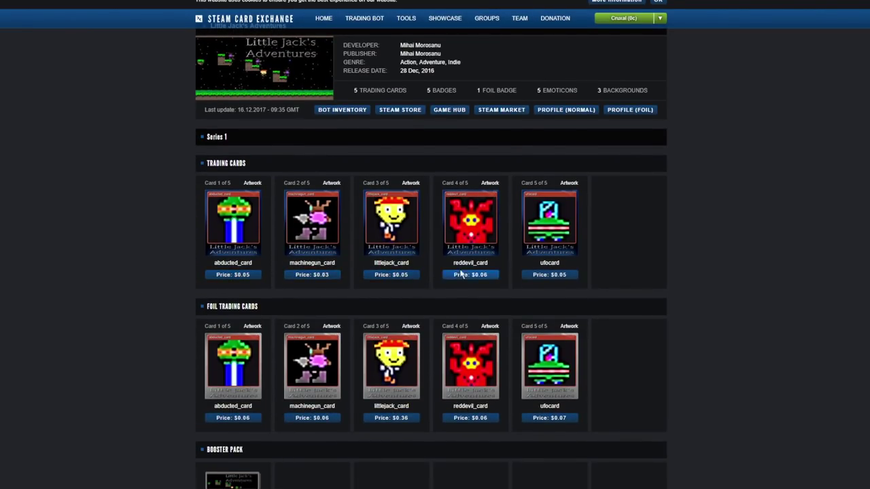
scroll(179, 387, "down", 8)
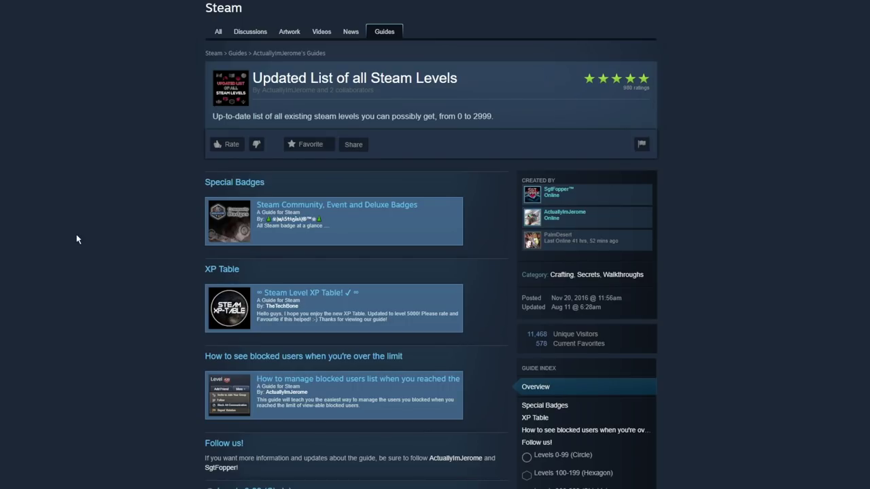
Step: Examine the Steam levels list guide and the XP required per level in the Steam Level XP Table guide
scroll(76, 234, "down", 5)
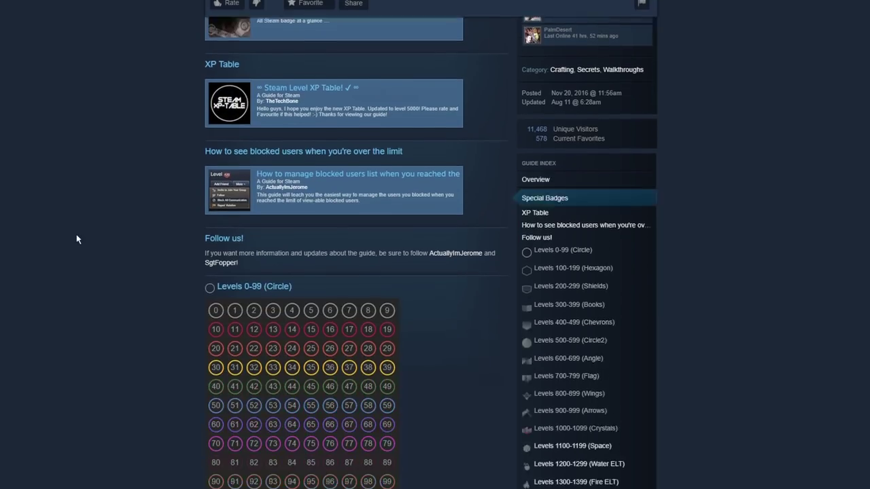
scroll(81, 236, "down", 2)
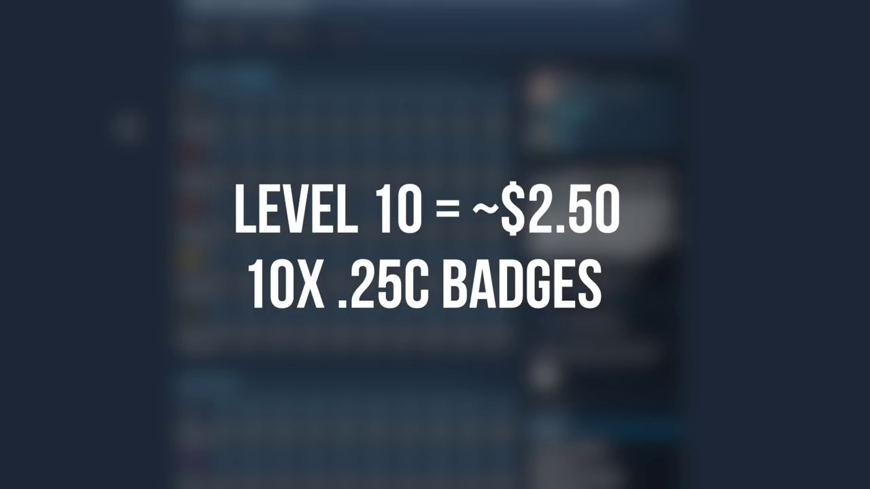
scroll(160, 141, "down", 1)
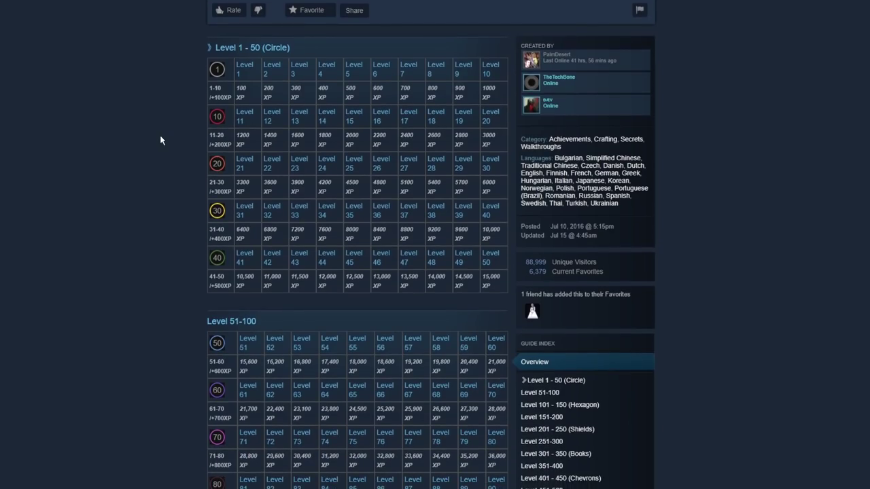
left_click_drag(232, 144, 220, 144)
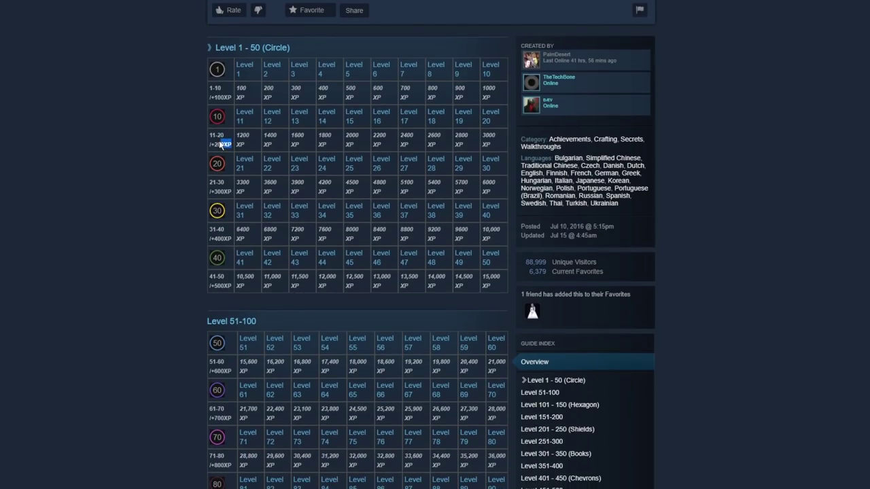
left_click(177, 152)
scroll(176, 270, "down", 15)
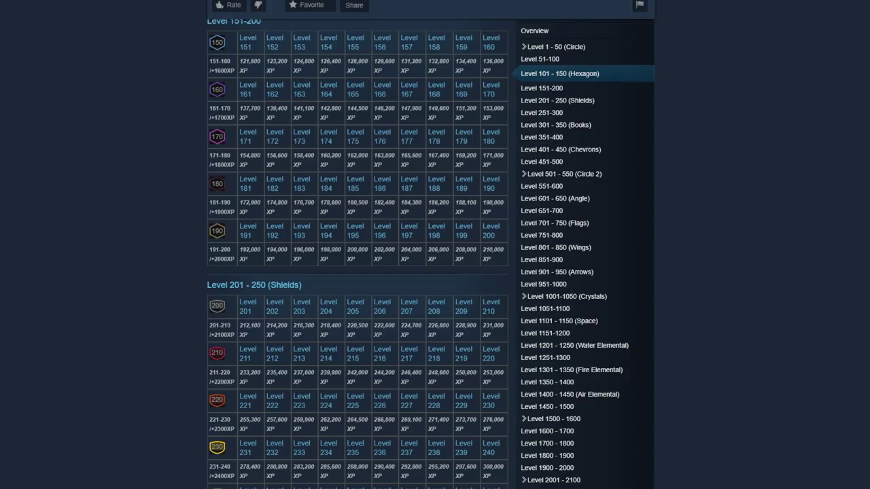
scroll(188, 201, "down", 20)
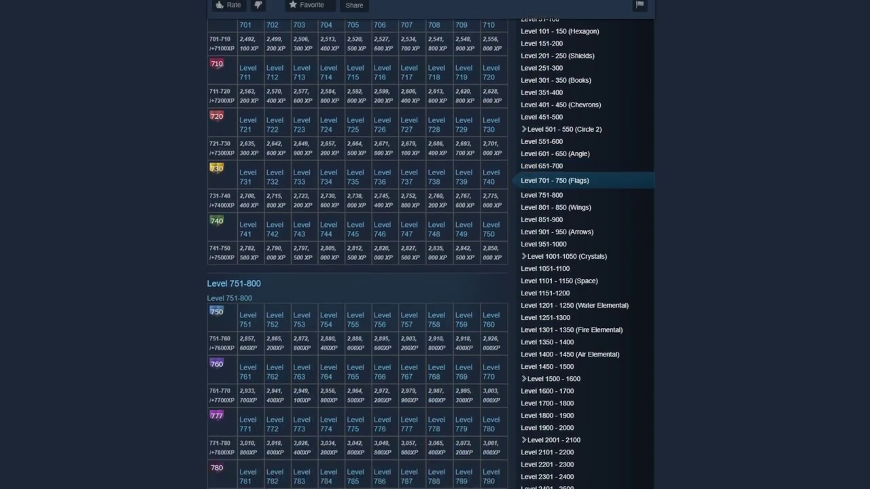
scroll(218, 201, "down", 17)
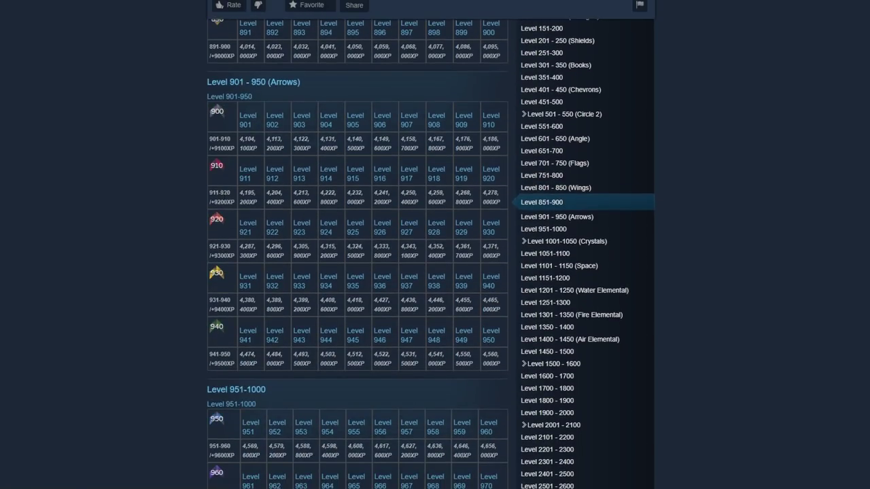
scroll(224, 199, "down", 5)
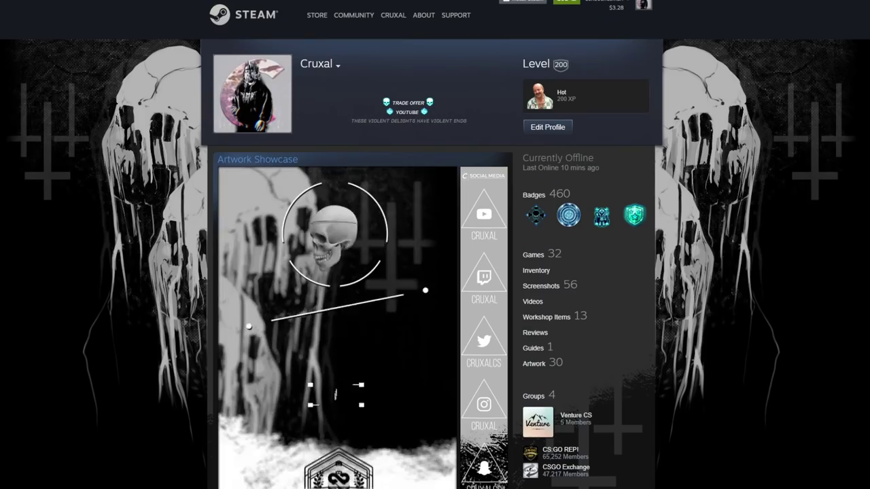
Step: Look through the level 200 Steam profile's artwork, screenshot, item, achievement, badge and workshop showcases
scroll(435, 245, "down", 3)
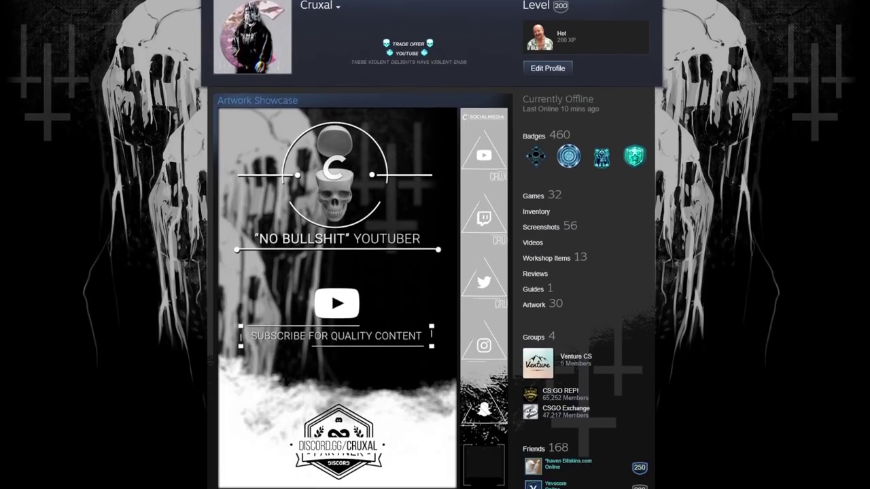
scroll(435, 244, "down", 4)
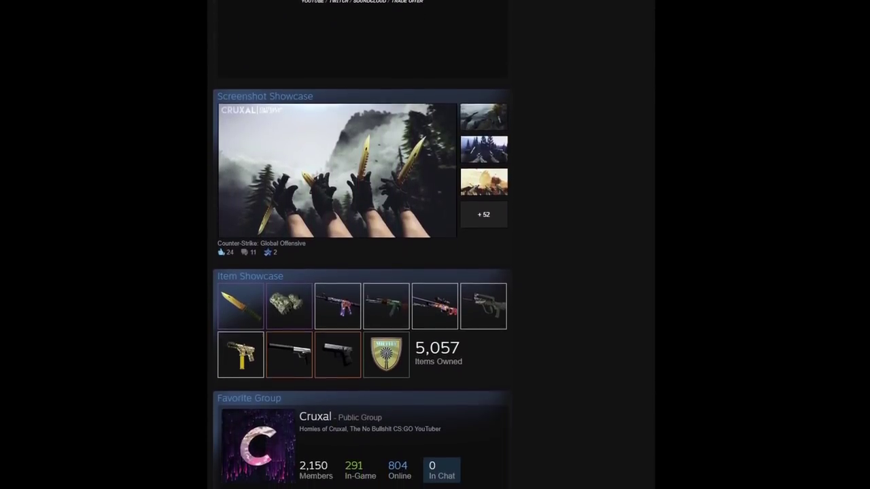
scroll(434, 245, "down", 4)
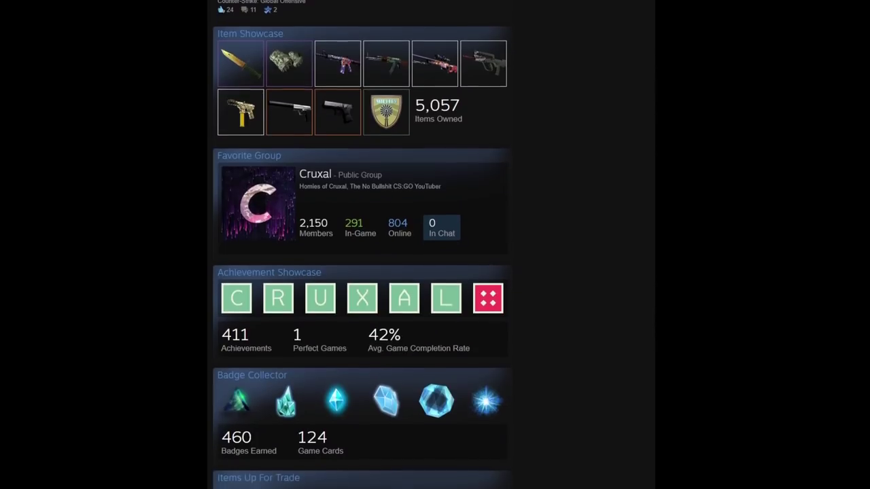
scroll(435, 245, "down", 4)
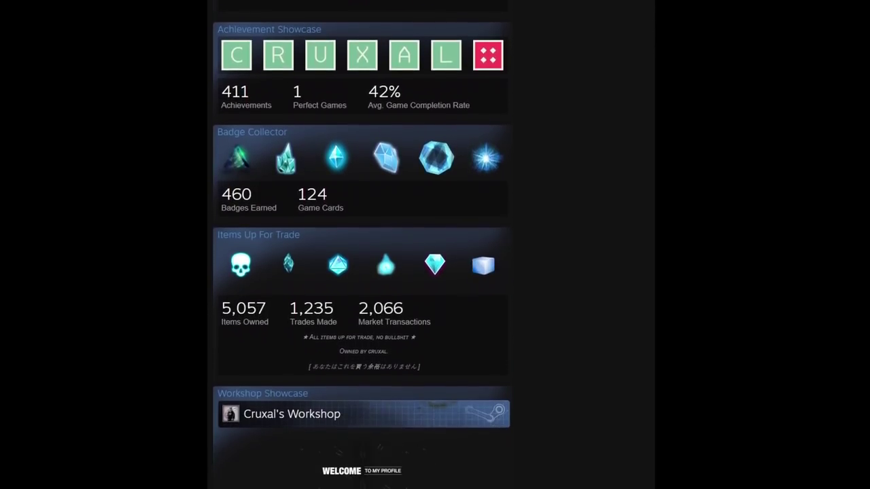
scroll(434, 245, "down", 4)
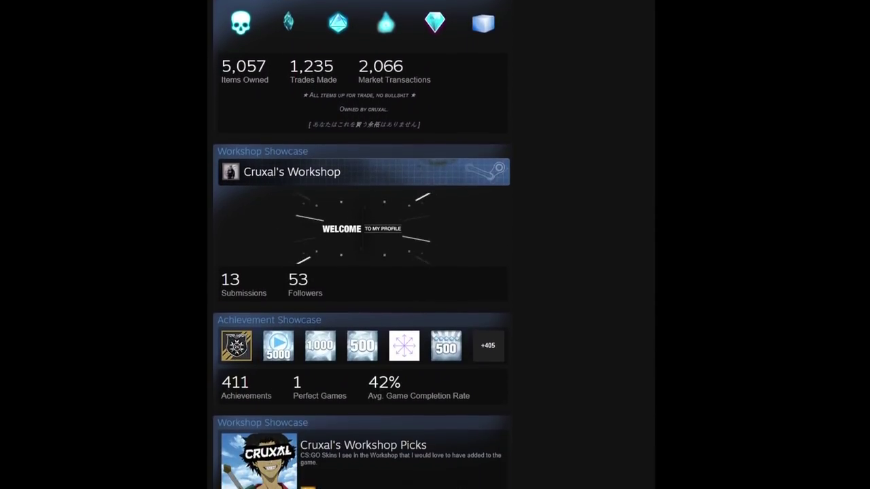
scroll(360, 245, "down", 2)
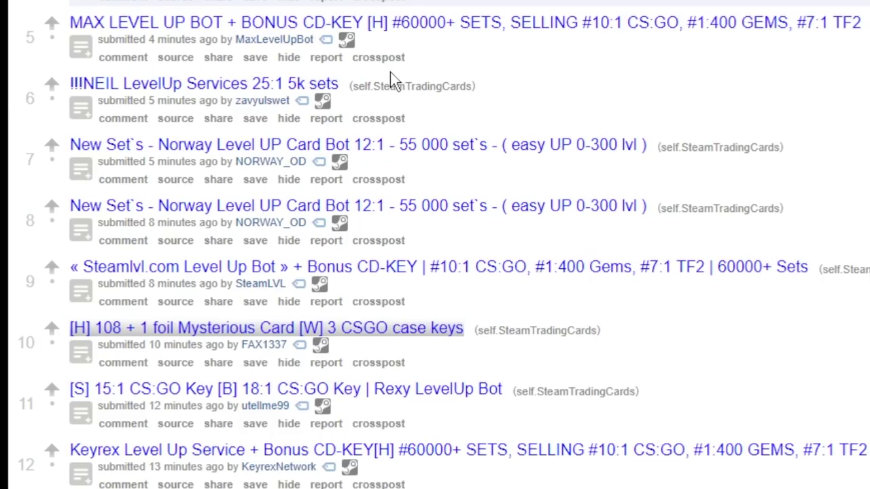
Step: Open the Norway Level UP Card Bot 12:1 Steam profile from its SteamTradingCards post and send it a friend invite
left_click(82, 176)
left_click(311, 228)
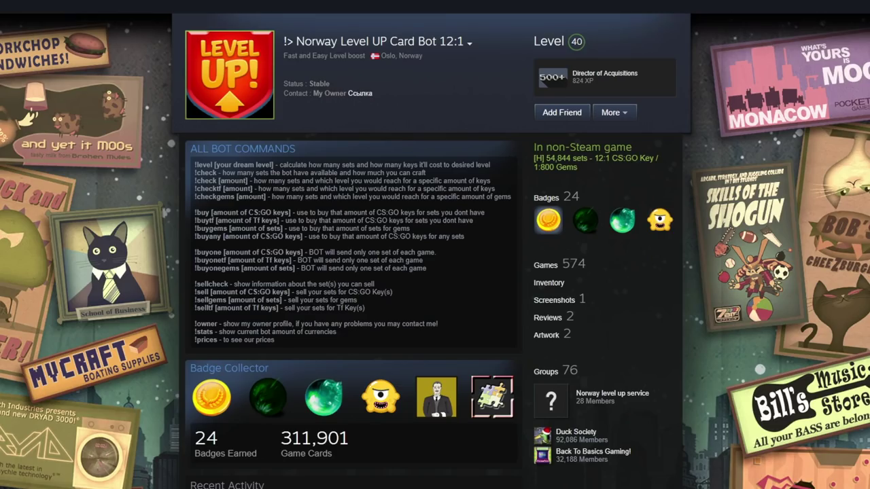
left_click(562, 113)
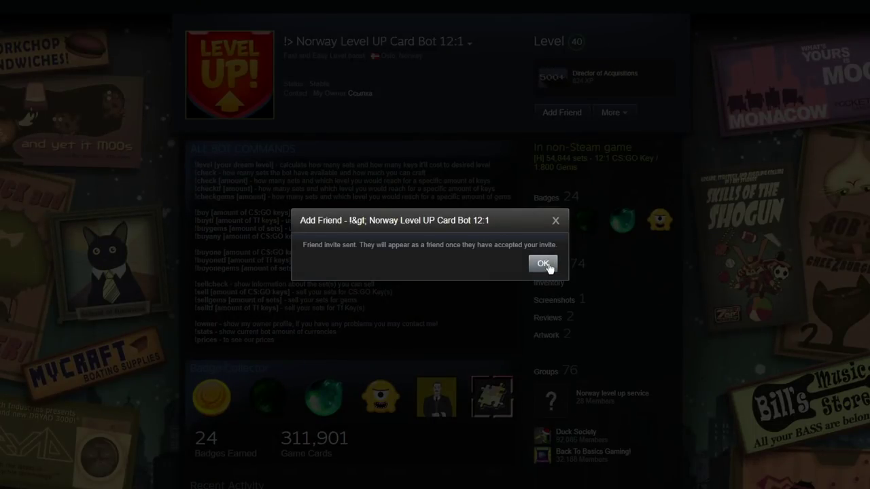
left_click(546, 265)
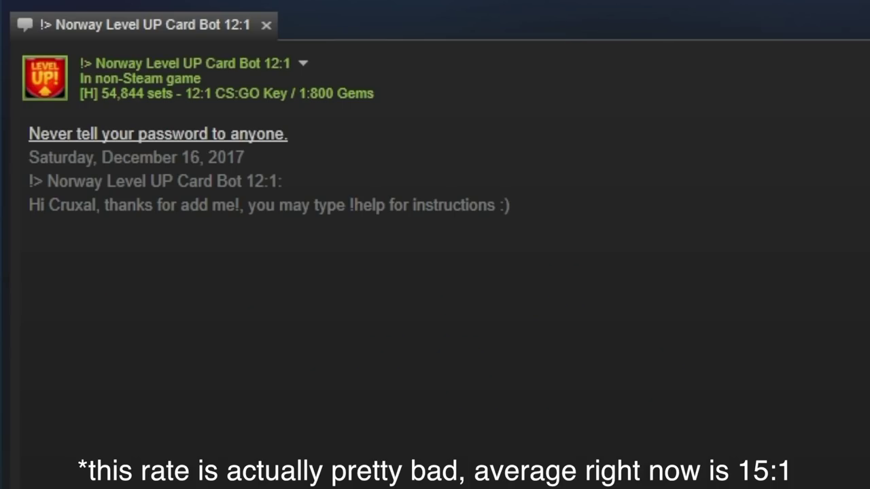
Step: Ask the bot in chat for its available card sets with !check and order one key's worth with !buy 1
key("Return")
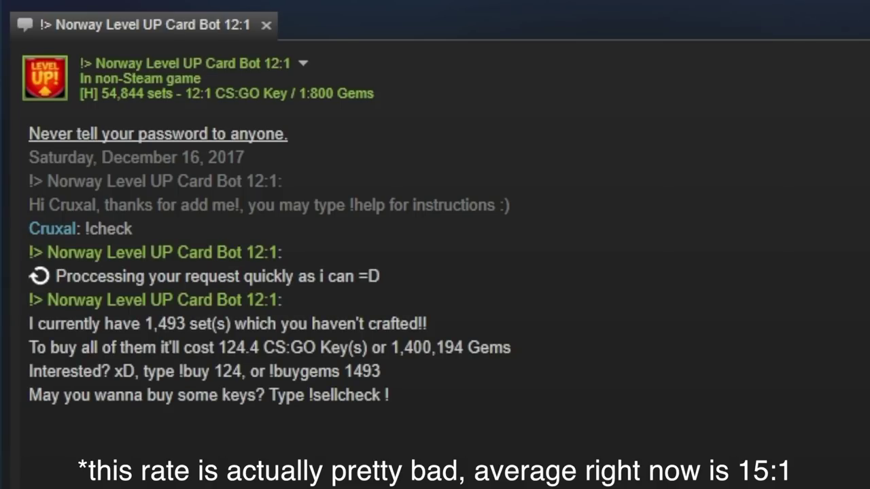
left_click_drag(450, 399, 19, 328)
key("Return")
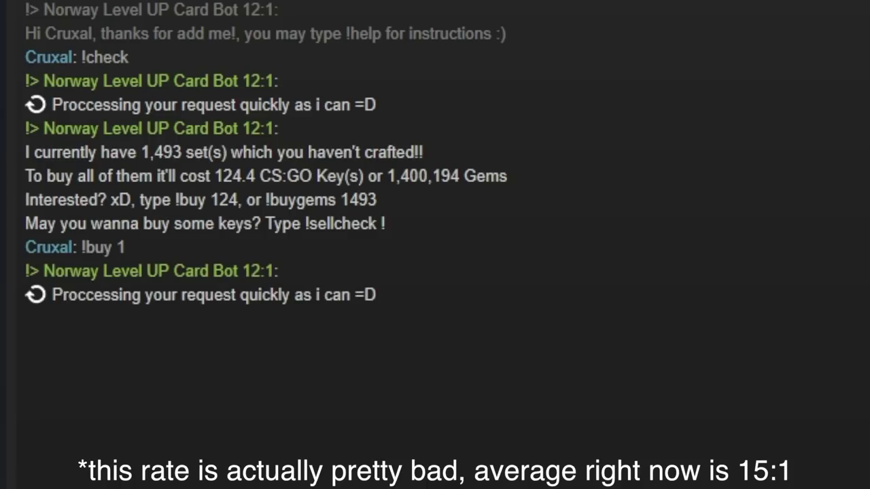
left_click_drag(144, 241, 80, 248)
left_click(120, 248)
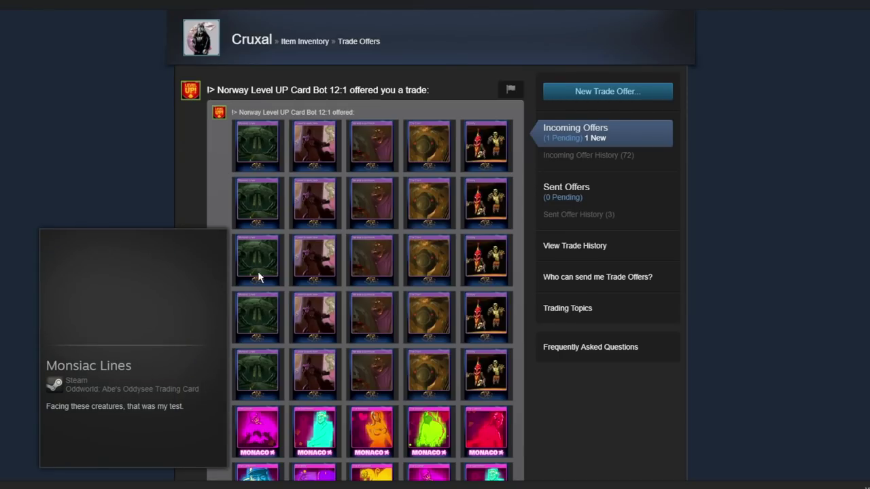
Step: Review the trading cards offered in the incoming trade offer from Norway Level UP Card Bot 12:1
scroll(138, 265, "down", 4)
scroll(138, 265, "down", 1)
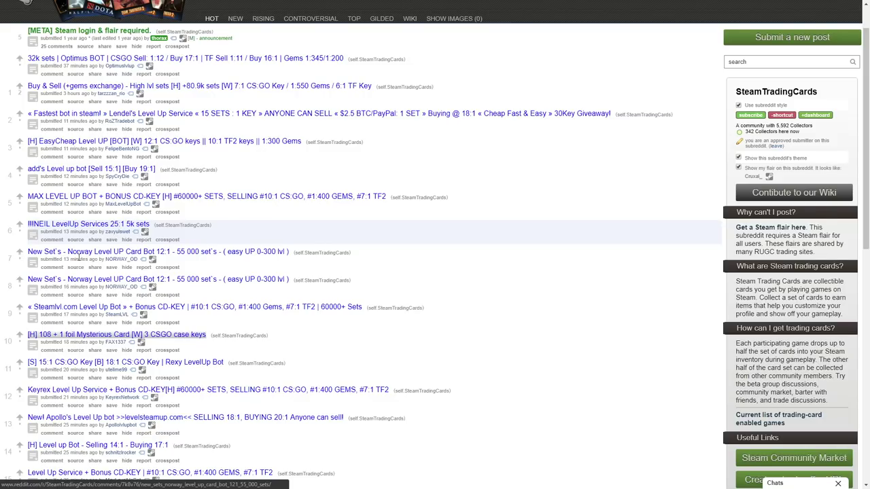
left_click(33, 236)
left_click(33, 236)
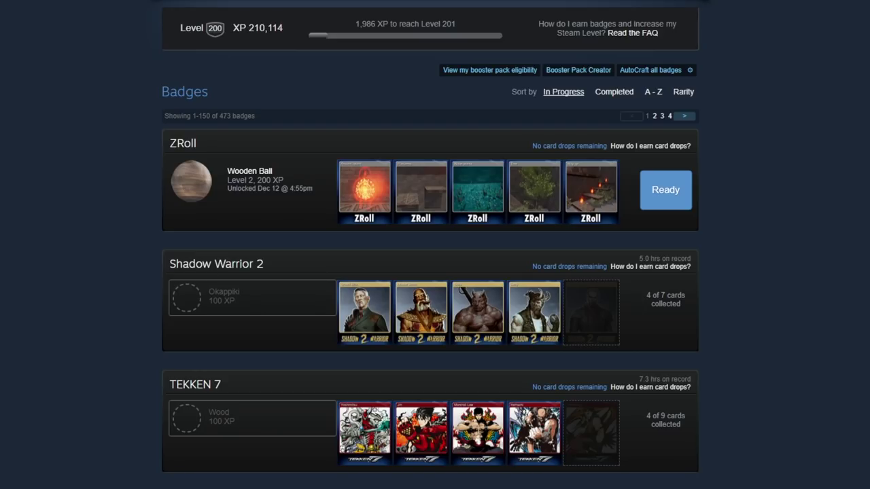
Step: Open the ZRoll badge page to view its craftable badge, and return to the badges list to look over it
left_click(256, 147)
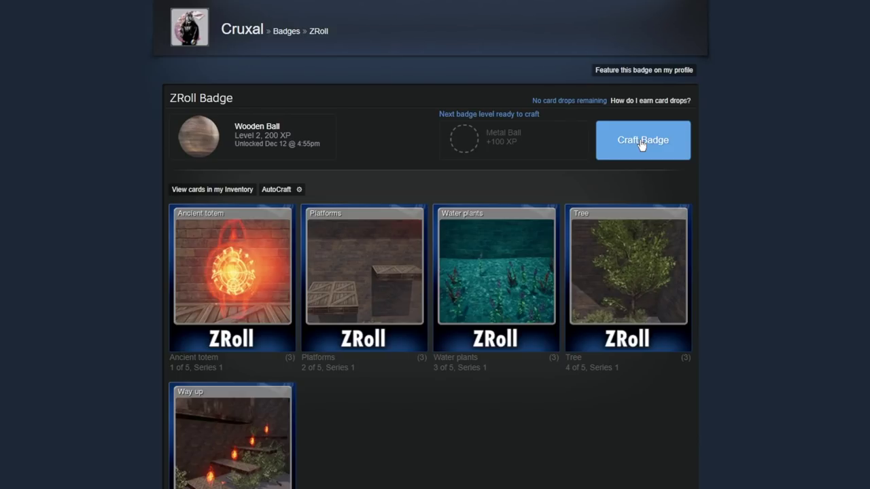
left_click(286, 32)
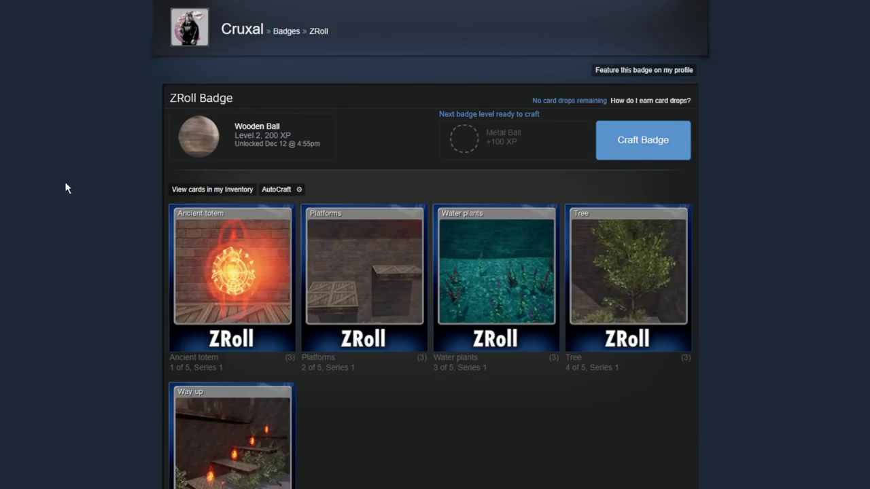
scroll(305, 261, "down", 2)
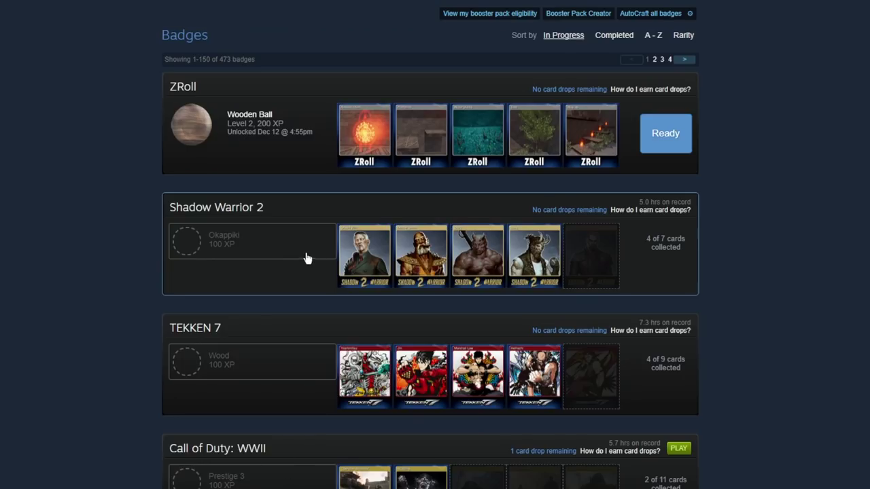
scroll(799, 212, "up", 2)
Step: Read the summary, installation and usage instructions in the Steam-AutoCraft GitHub repository's README
scroll(798, 213, "down", 1)
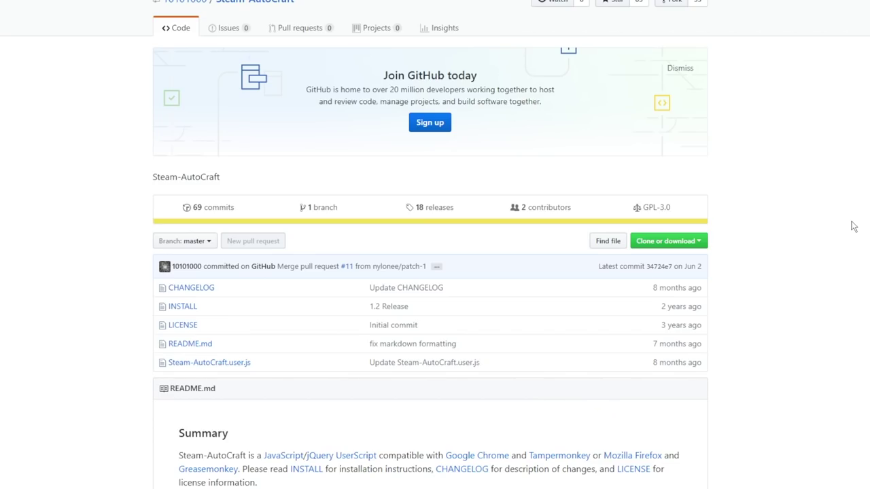
scroll(853, 226, "down", 4)
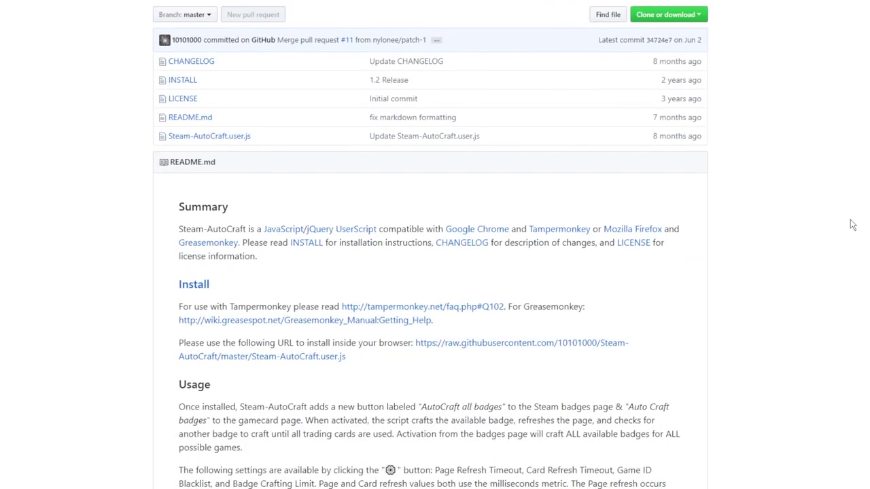
scroll(853, 227, "down", 1)
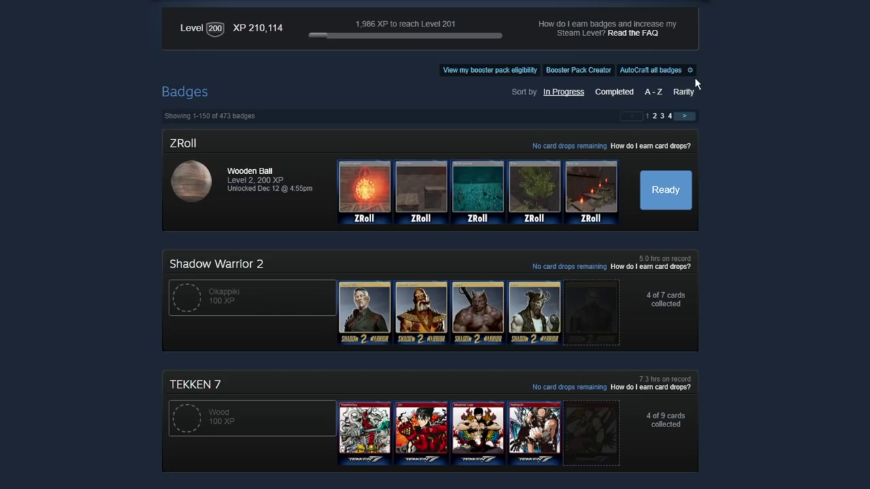
Step: Look over the Steam-AutoCraft settings, including the badge crafting limit, and close them without saving
left_click(689, 70)
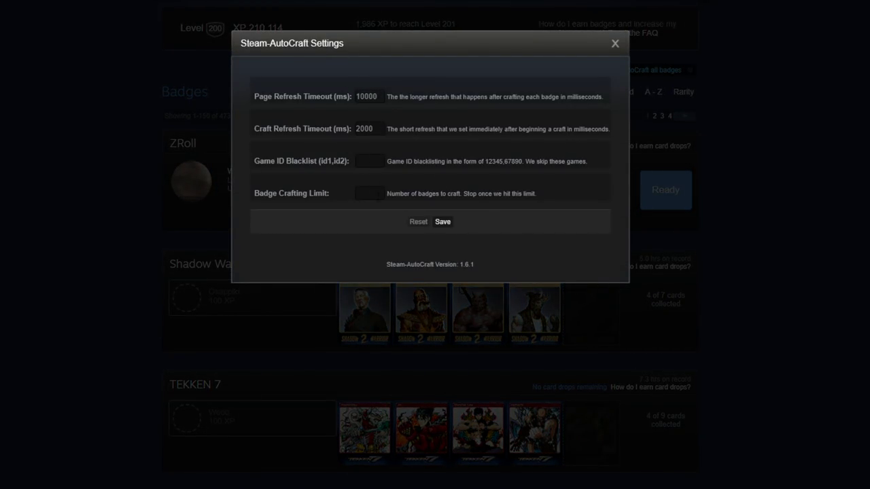
left_click(379, 197)
left_click(615, 45)
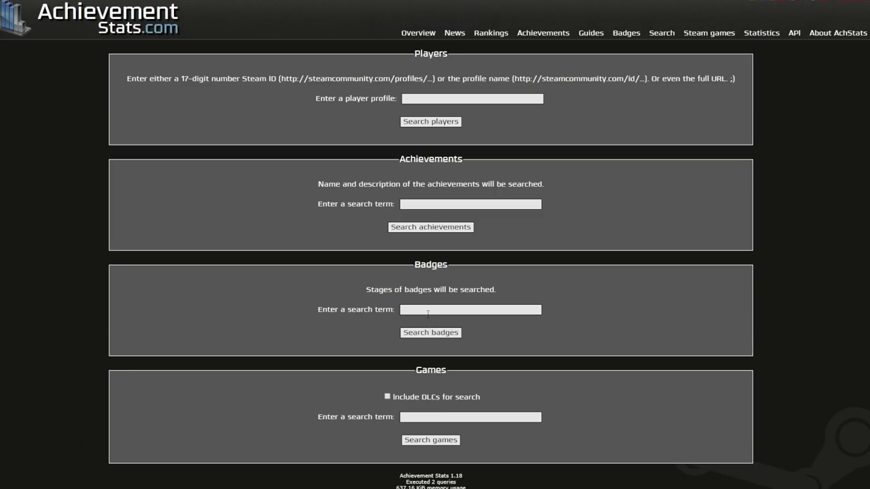
Step: Search the badges on AchievementStats.com for "poop" and look through the matching badge stages and their XP
left_click(427, 311)
scroll(702, 285, "down", 1)
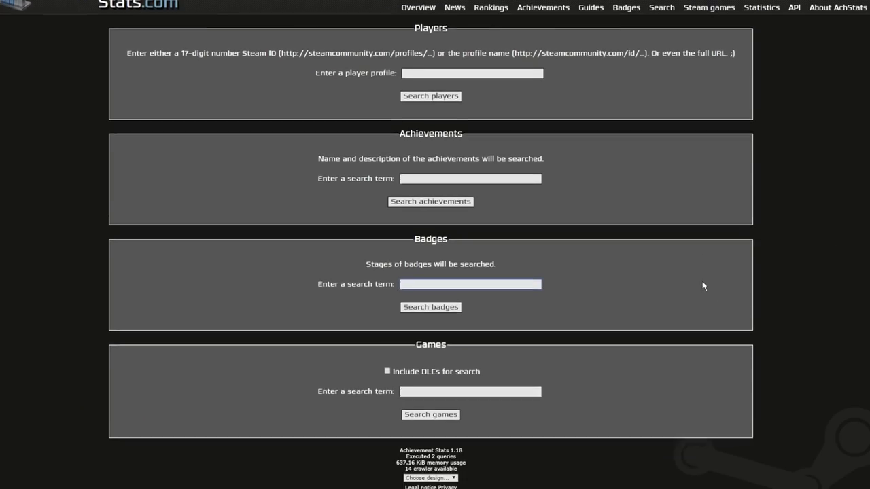
type("poop")
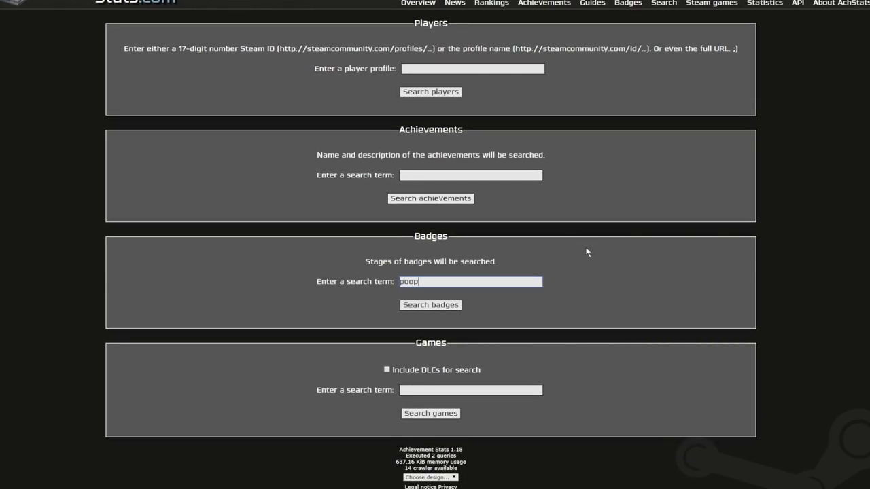
key("Tab")
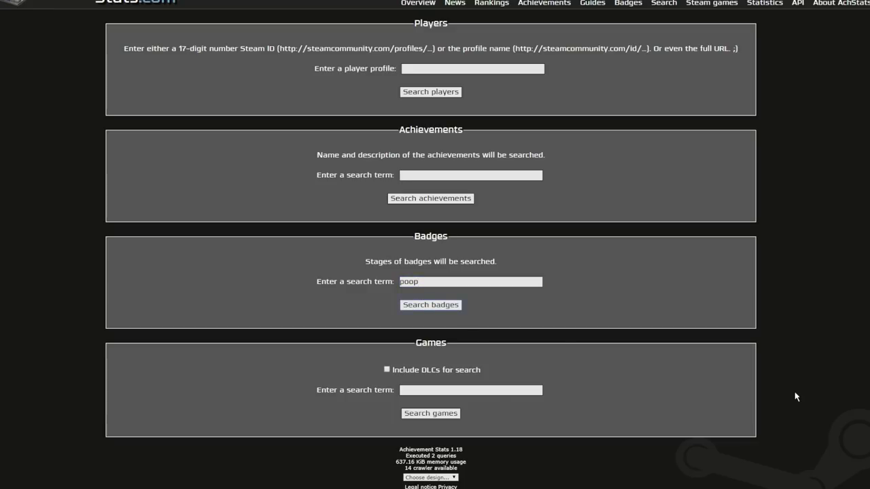
key("Return")
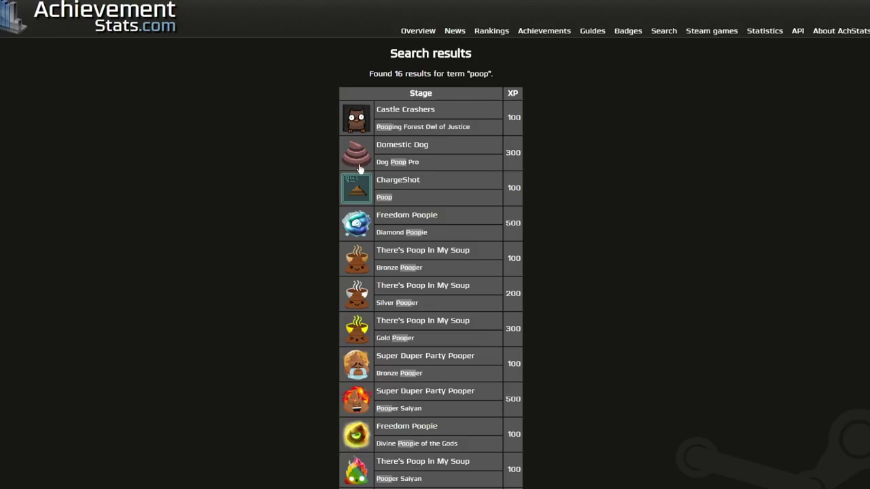
scroll(367, 203, "down", 3)
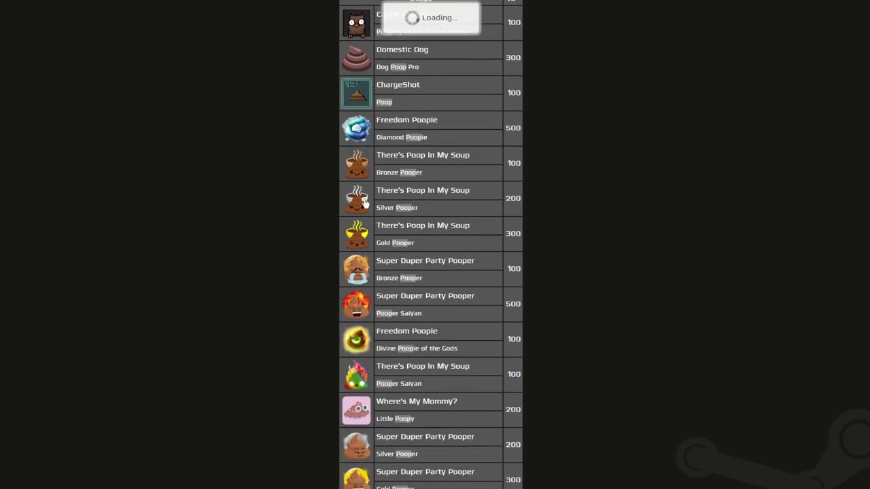
scroll(559, 216, "down", 3)
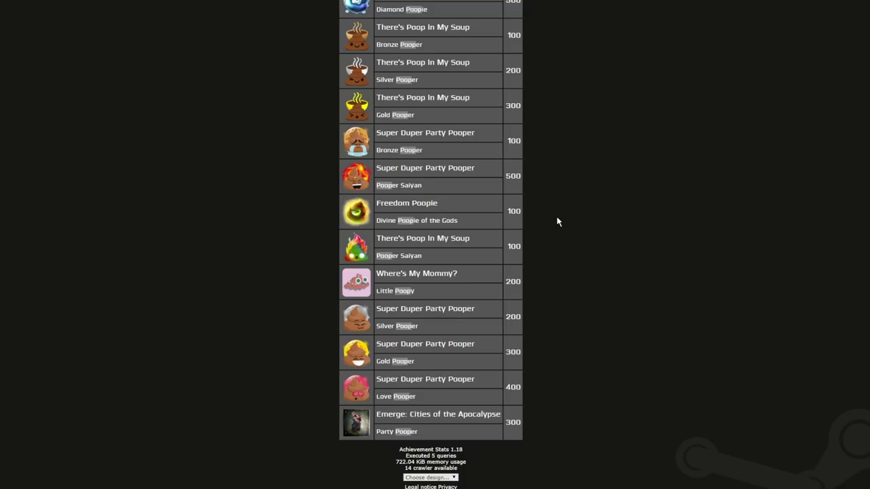
scroll(557, 221, "up", 10)
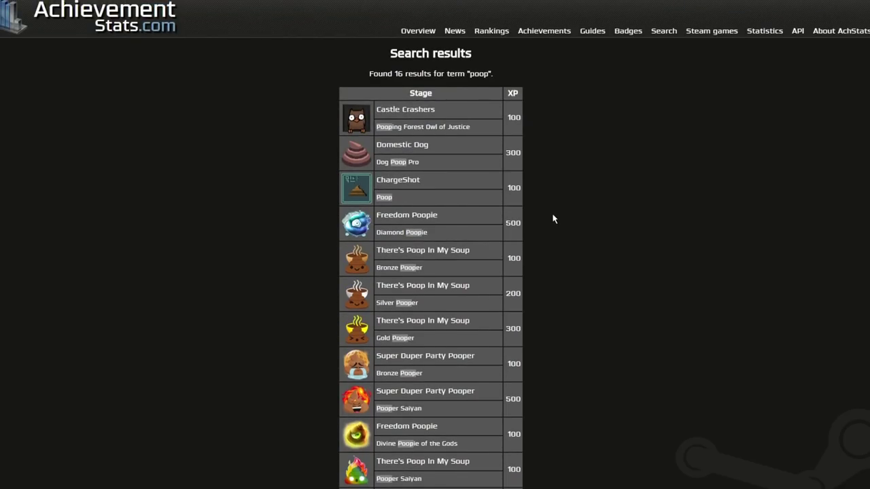